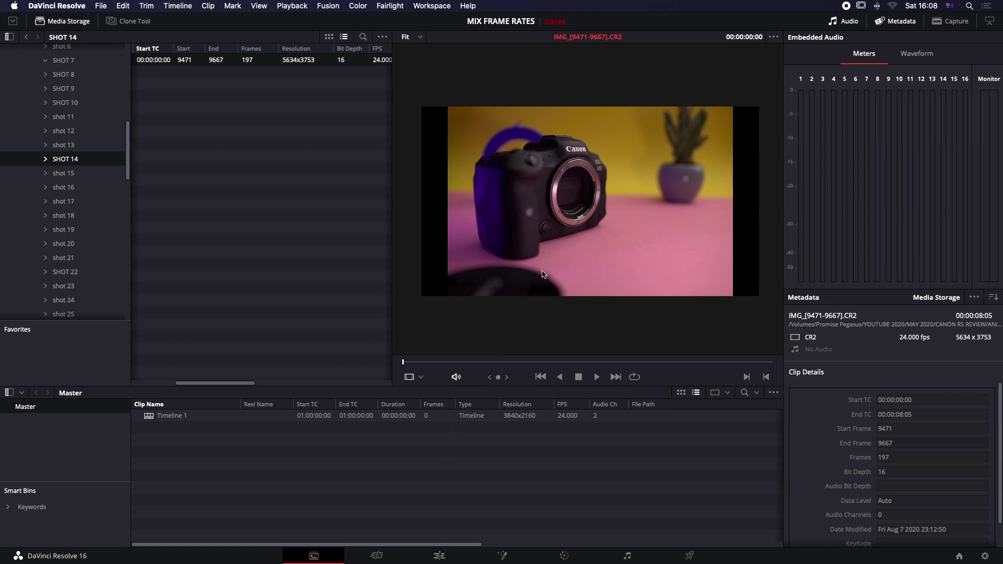
Drag the IMG_[9471-9667].CR2 still sequence from Media Storage into the Master bin.
{"action": "scroll", "coordinate": [547, 246], "scroll_direction": "up", "scroll_amount": 3}
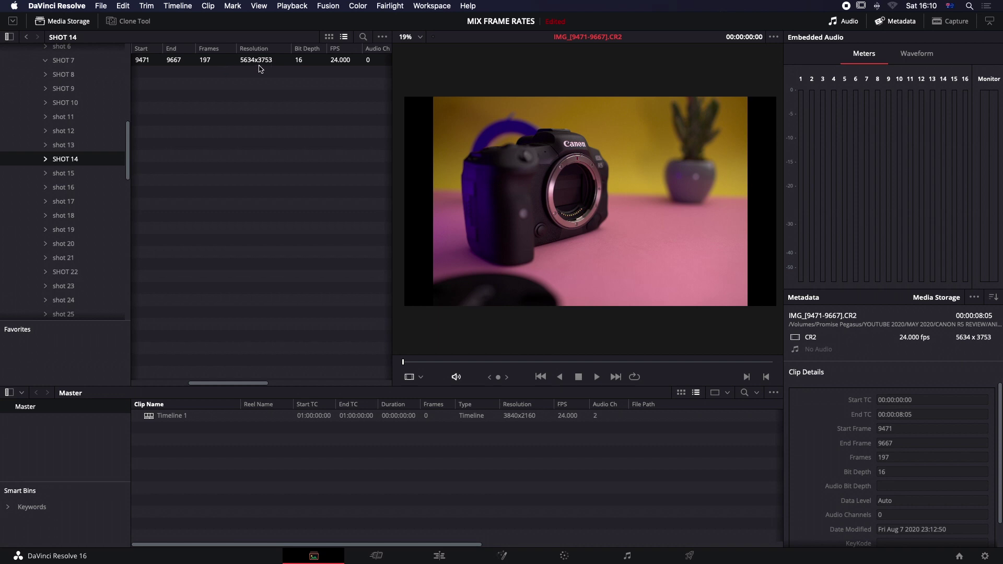
{"action": "left_click_drag", "start_coordinate": [258, 61], "coordinate": [444, 442]}
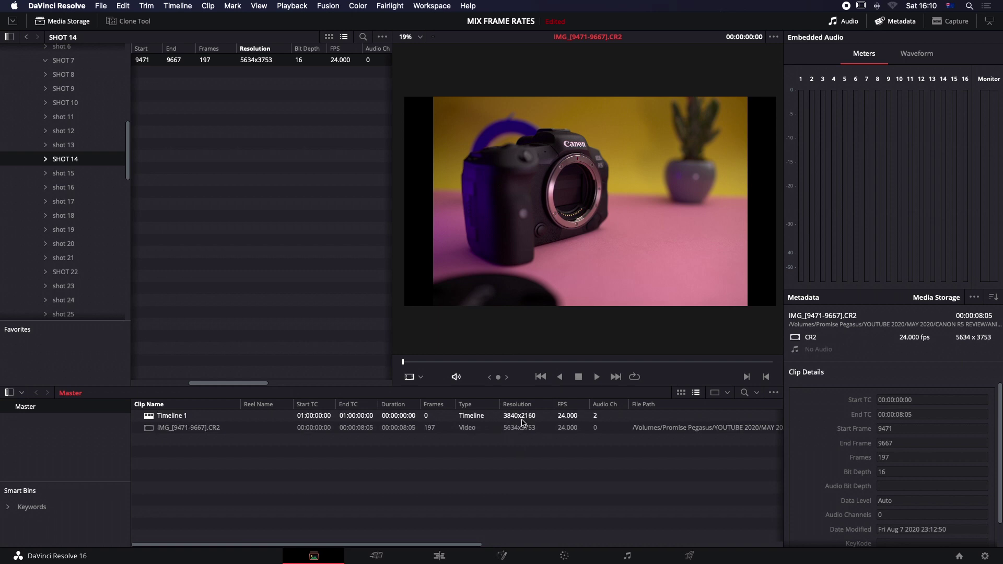
On the Edit page, place the IMG_[9471-9667].CR2 clip onto Video 1 of Timeline 1.
{"action": "left_click", "coordinate": [438, 557]}
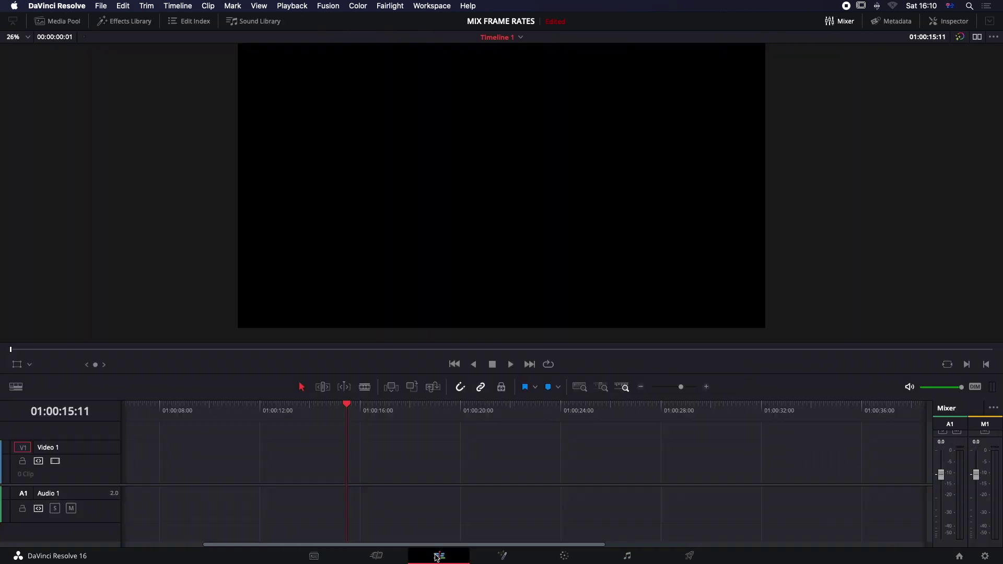
{"action": "left_click", "coordinate": [57, 21]}
{"action": "left_click_drag", "start_coordinate": [136, 72], "coordinate": [585, 455]}
Hide the Media Pool and play the clip from 01:00:10:13, then stop.
{"action": "left_click", "coordinate": [567, 414]}
{"action": "left_click", "coordinate": [54, 21]}
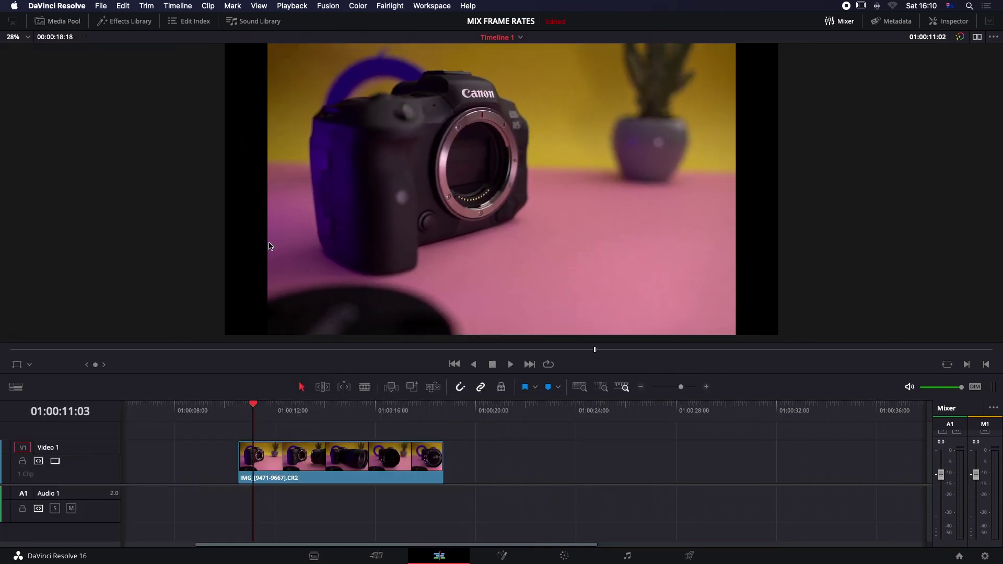
{"action": "left_click_drag", "start_coordinate": [252, 409], "coordinate": [242, 408]}
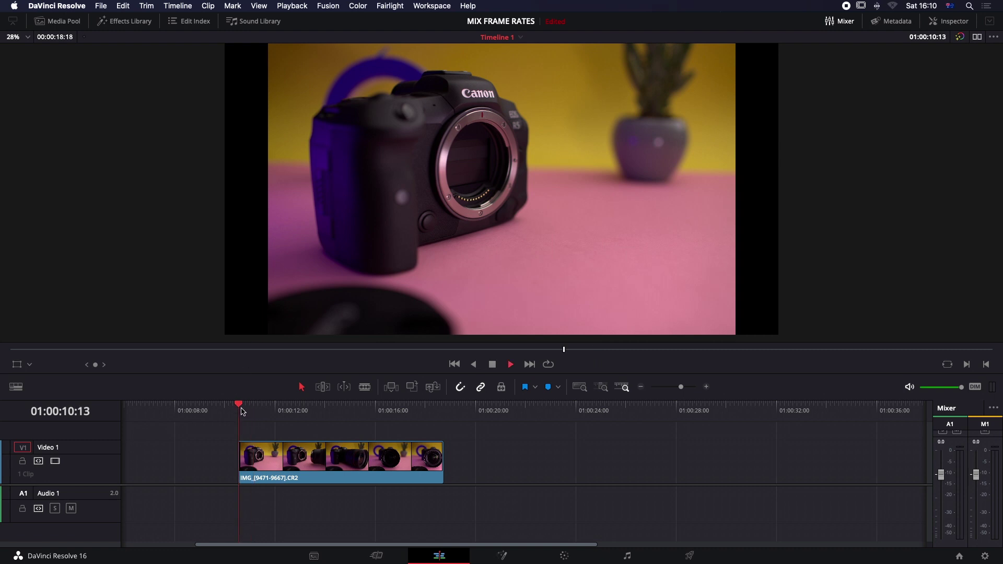
{"action": "key", "text": "space"}
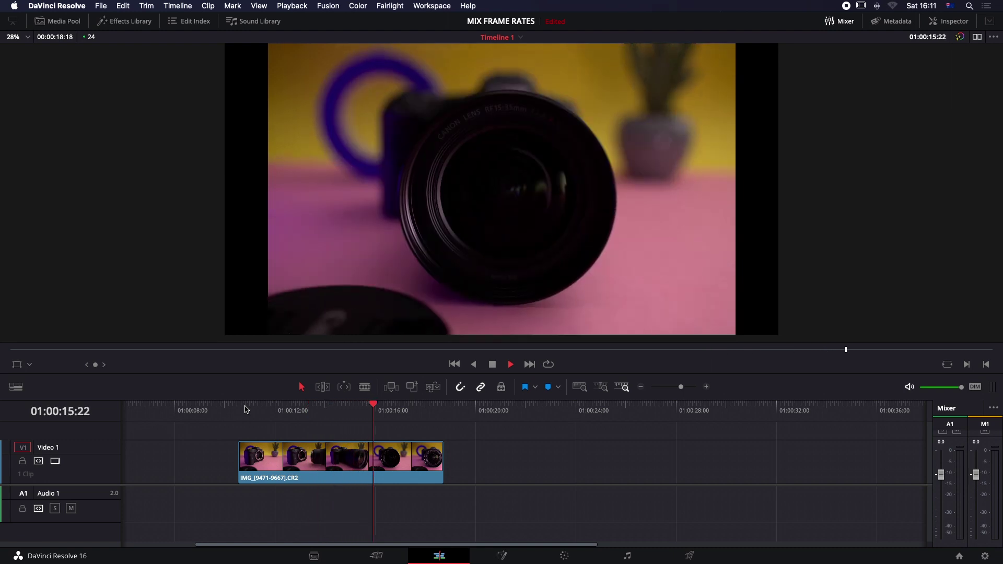
{"action": "key", "text": "space"}
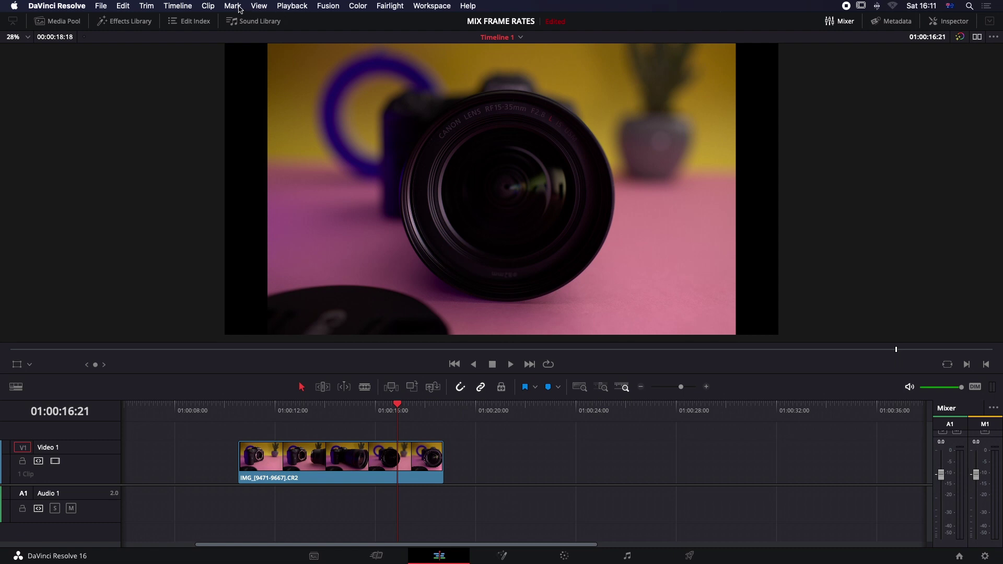
Set Proxy Mode to Half Resolution and Render Cache to Smart.
{"action": "left_click", "coordinate": [291, 6]}
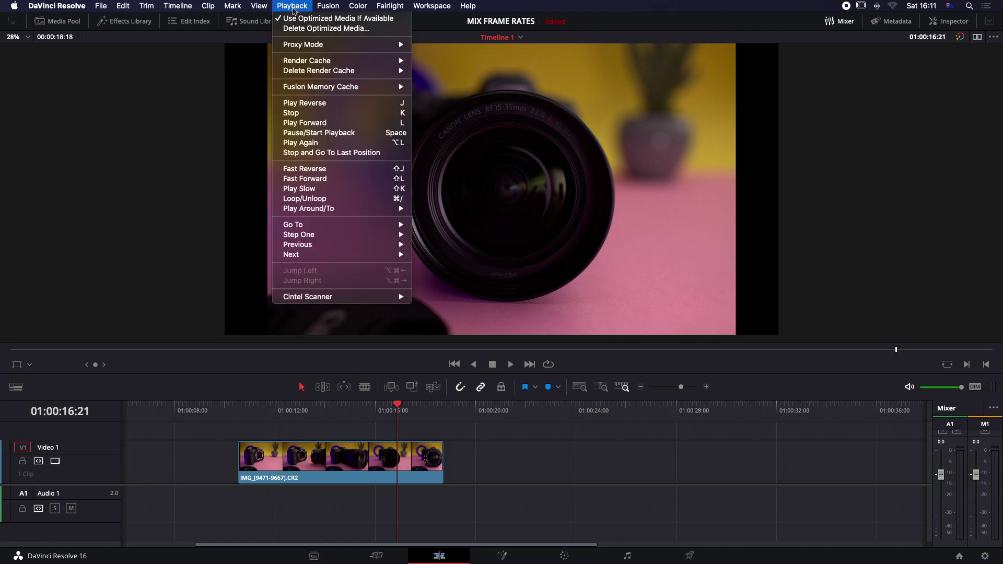
{"action": "mouse_move", "coordinate": [313, 46]}
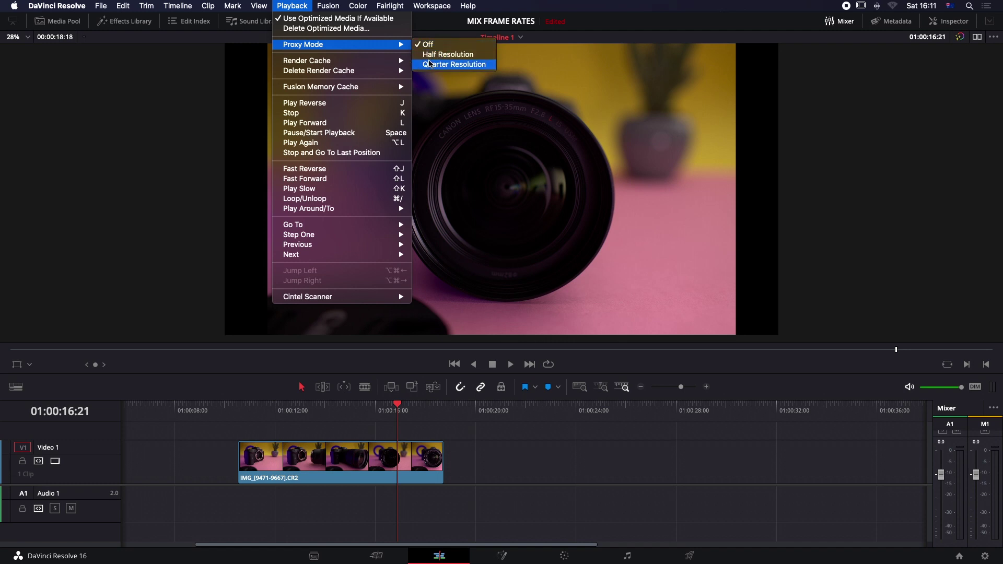
{"action": "left_click", "coordinate": [425, 55]}
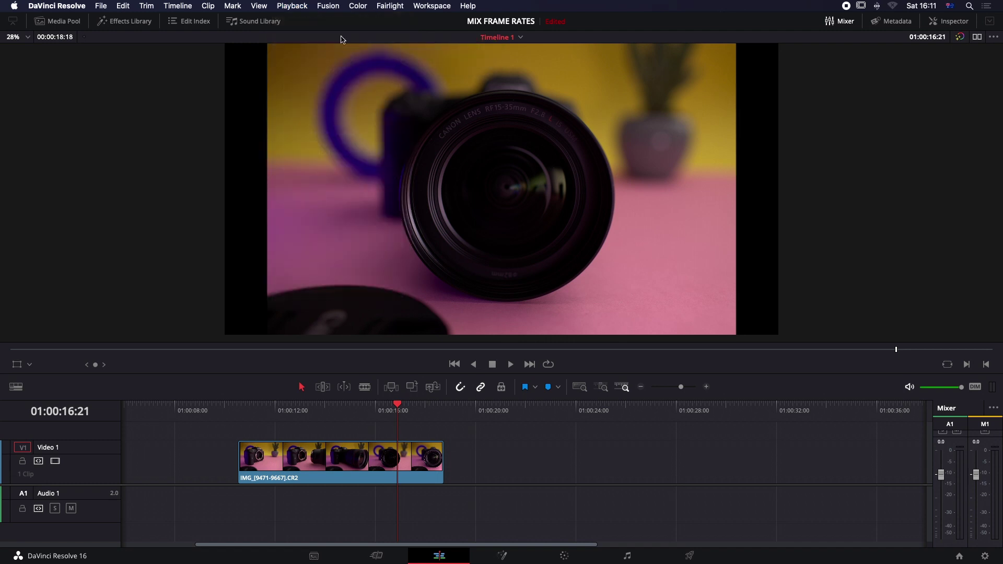
{"action": "left_click", "coordinate": [292, 7]}
{"action": "mouse_move", "coordinate": [402, 60]}
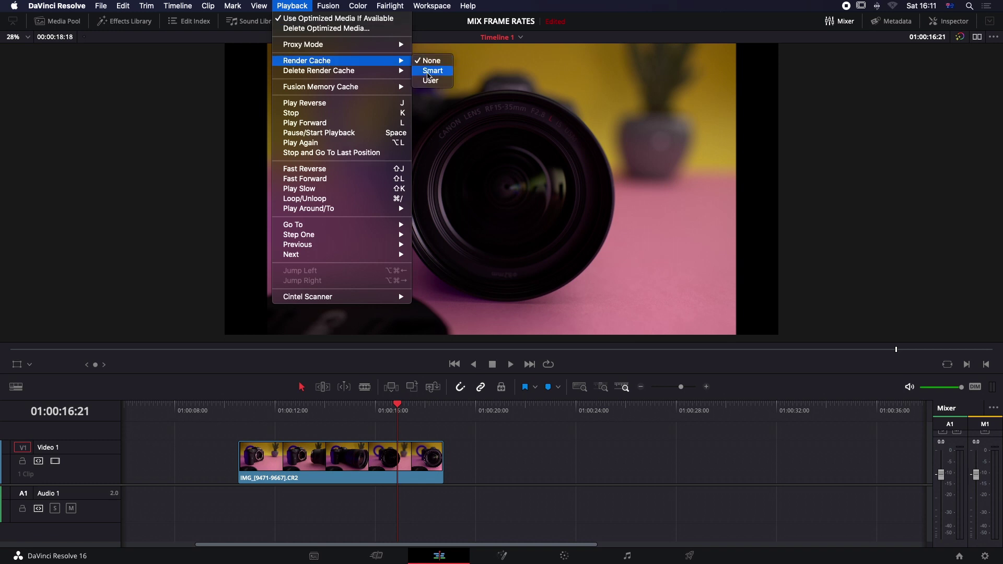
{"action": "left_click", "coordinate": [428, 71]}
Replay the clip from 01:00:10:13 to check smoother playback.
{"action": "left_click", "coordinate": [255, 406]}
{"action": "left_click", "coordinate": [234, 411]}
{"action": "key", "text": "space"}
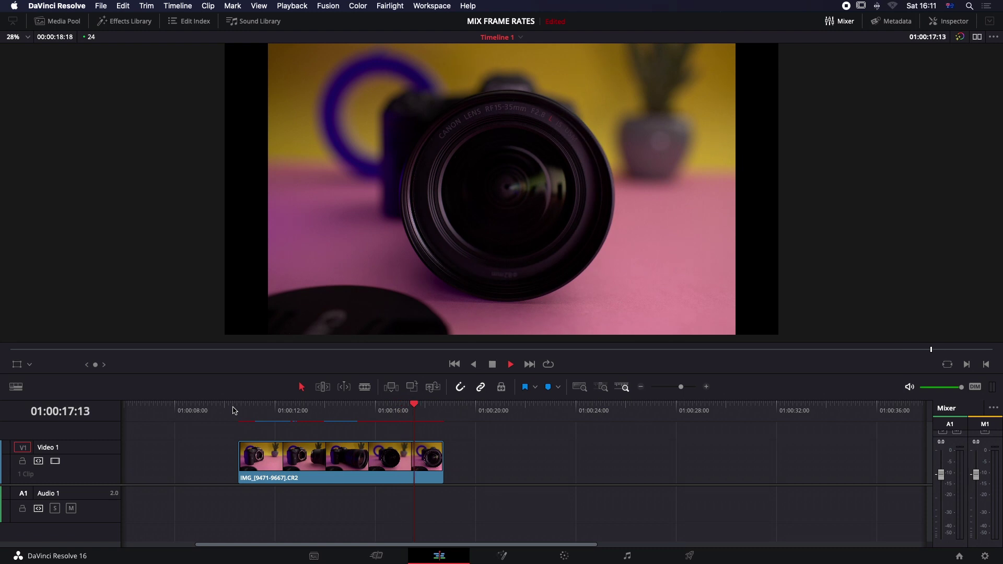
{"action": "key", "text": "space"}
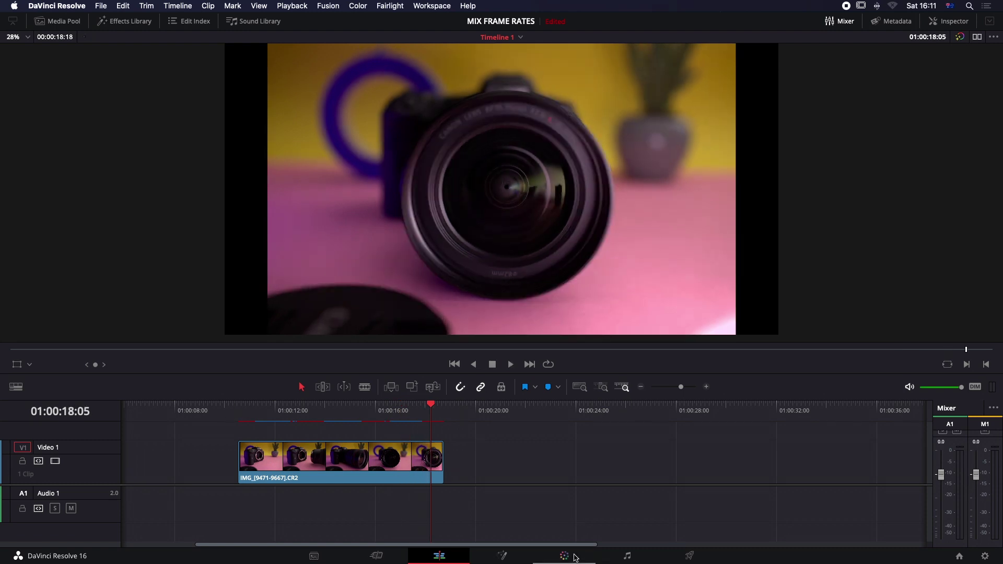
Switch to the Color page to grade the CR2 clip.
{"action": "left_click", "coordinate": [563, 555]}
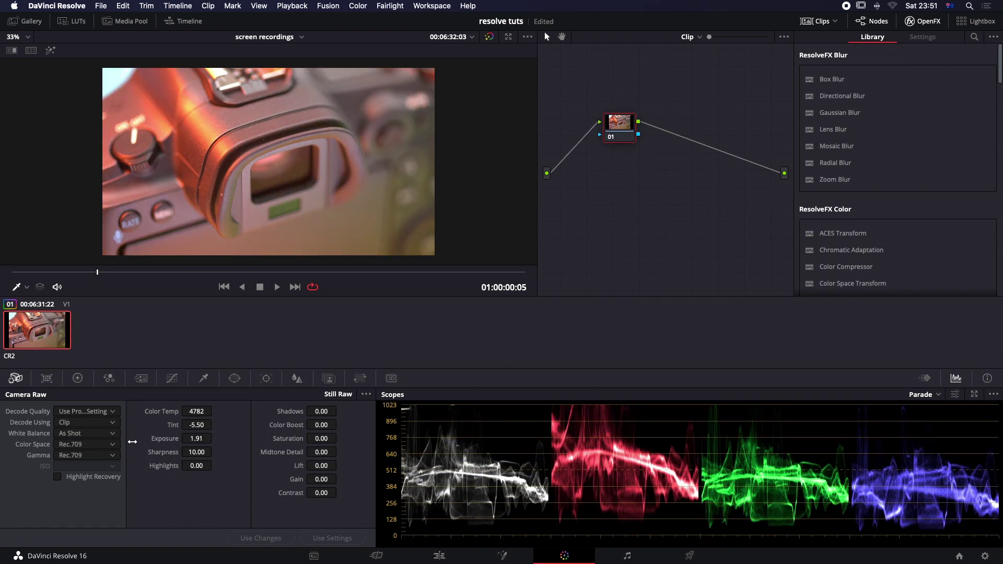
Keep Decode Quality unchanged and set the clip's Decode Using option to Project.
{"action": "left_click", "coordinate": [84, 411]}
{"action": "left_click", "coordinate": [112, 413]}
{"action": "left_click", "coordinate": [114, 414]}
{"action": "left_click", "coordinate": [86, 424]}
{"action": "left_click", "coordinate": [86, 422]}
{"action": "left_click", "coordinate": [78, 456]}
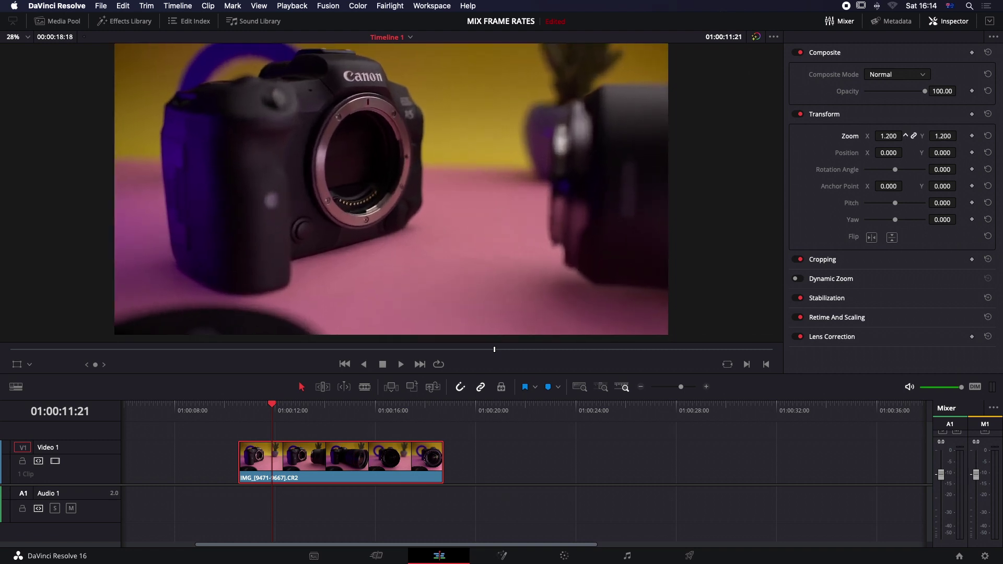
Raise the clip's Inspector Transform Zoom to 1.210 on both X and Y.
{"action": "scroll", "coordinate": [725, 208], "scroll_direction": "down", "scroll_amount": 2}
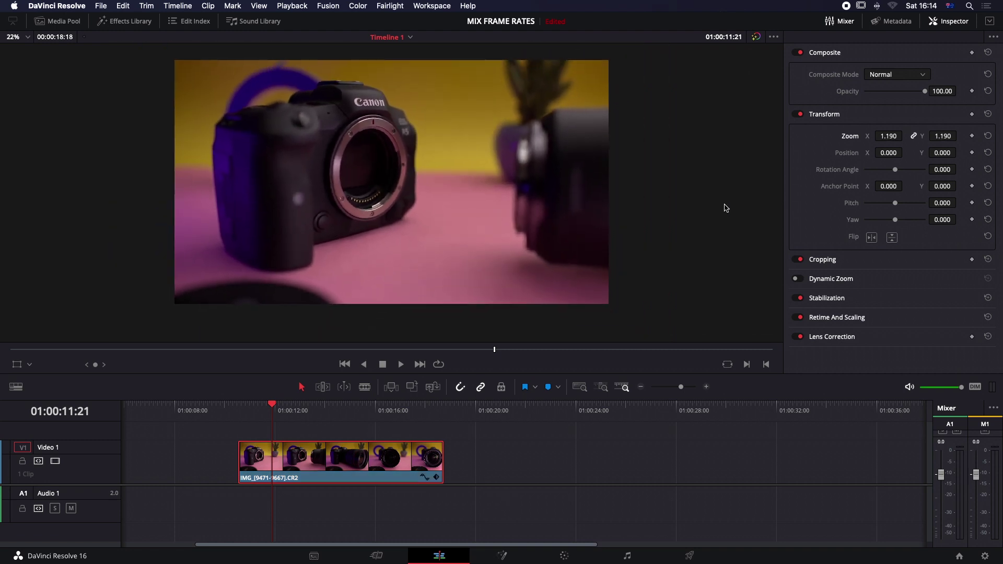
{"action": "left_click_drag", "start_coordinate": [888, 137], "coordinate": [905, 135]}
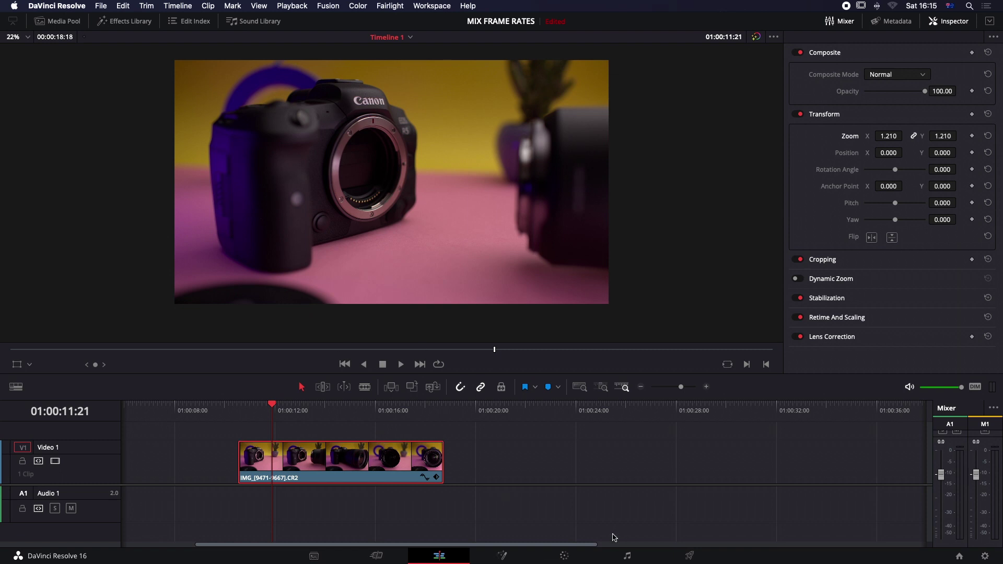
On the Color page, raise the Gain master wheel to 1.10 and lower Lift to -0.02.
{"action": "left_click", "coordinate": [565, 556]}
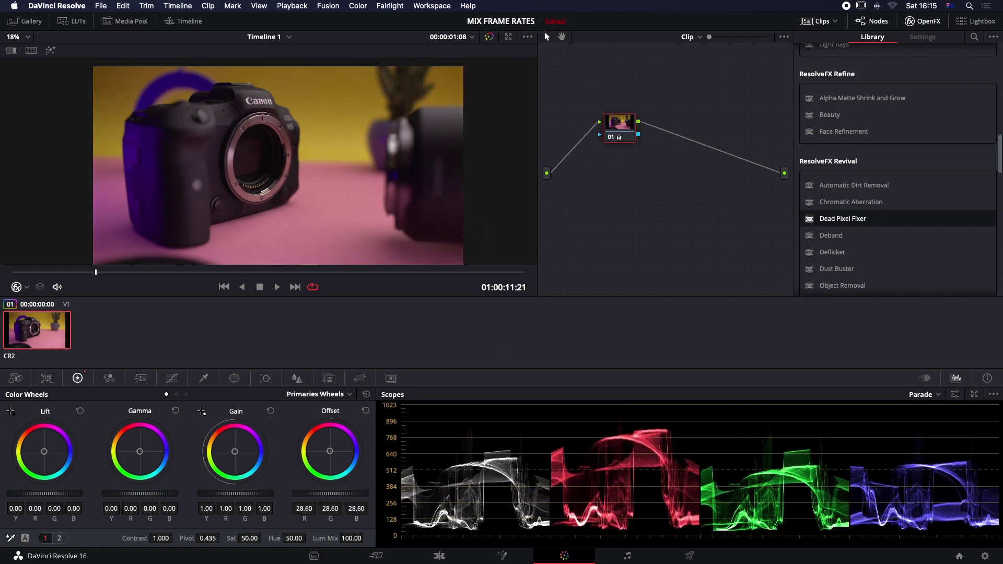
{"action": "mouse_move", "coordinate": [233, 492]}
{"action": "left_mouse_down"}
{"action": "mouse_move", "coordinate": [264, 493]}
{"action": "mouse_move", "coordinate": [209, 492]}
{"action": "mouse_move", "coordinate": [251, 492]}
{"action": "mouse_move", "coordinate": [220, 493]}
{"action": "mouse_move", "coordinate": [240, 492]}
{"action": "left_mouse_up"}
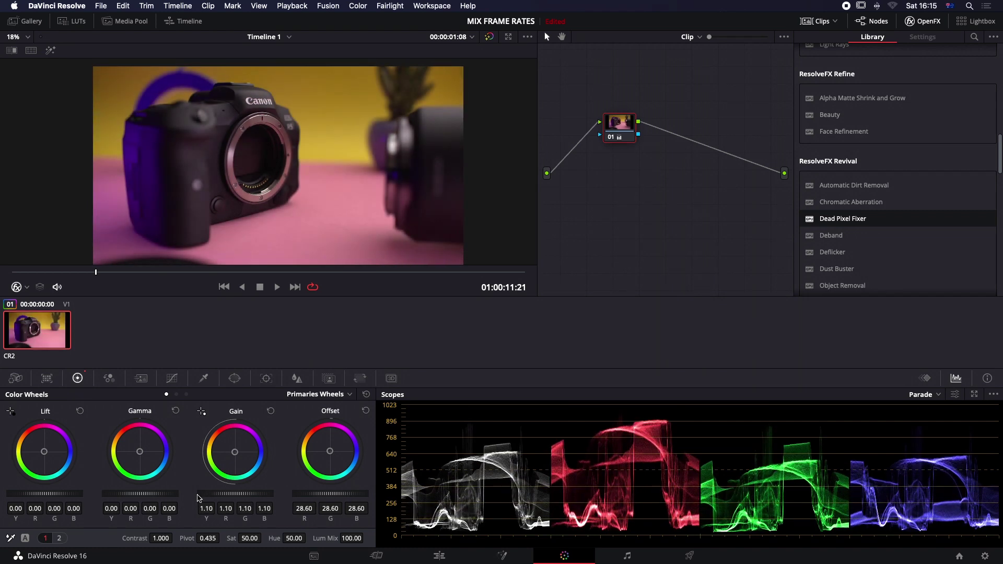
{"action": "mouse_move", "coordinate": [44, 497]}
{"action": "left_mouse_down"}
{"action": "mouse_move", "coordinate": [68, 496]}
{"action": "mouse_move", "coordinate": [34, 497]}
{"action": "left_mouse_up"}
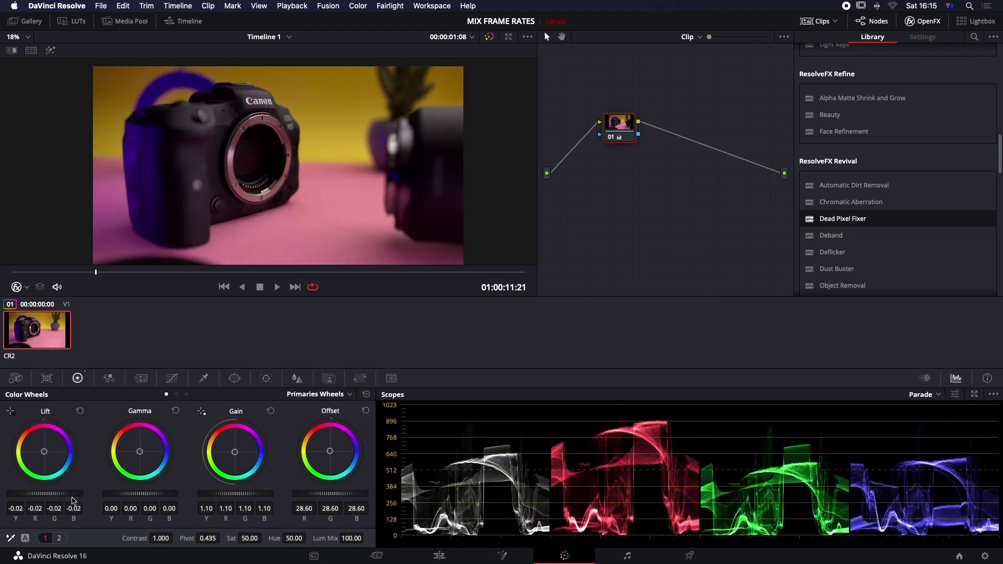